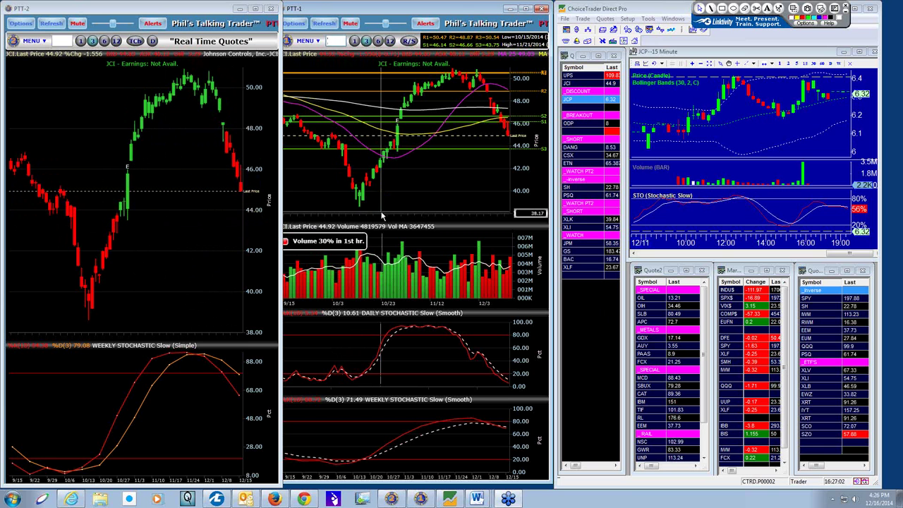
# - Nudge the daily JCI chart window a few pixels right to overlap the weekly chart
pyautogui.click(463, 9)
pyautogui.moveTo(464, 9); pyautogui.dragTo(473, 9)
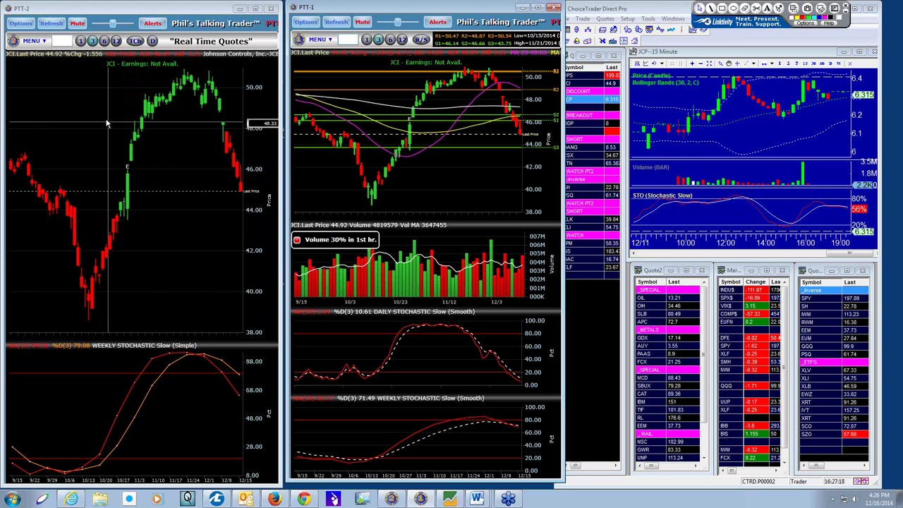
pyautogui.click(65, 41)
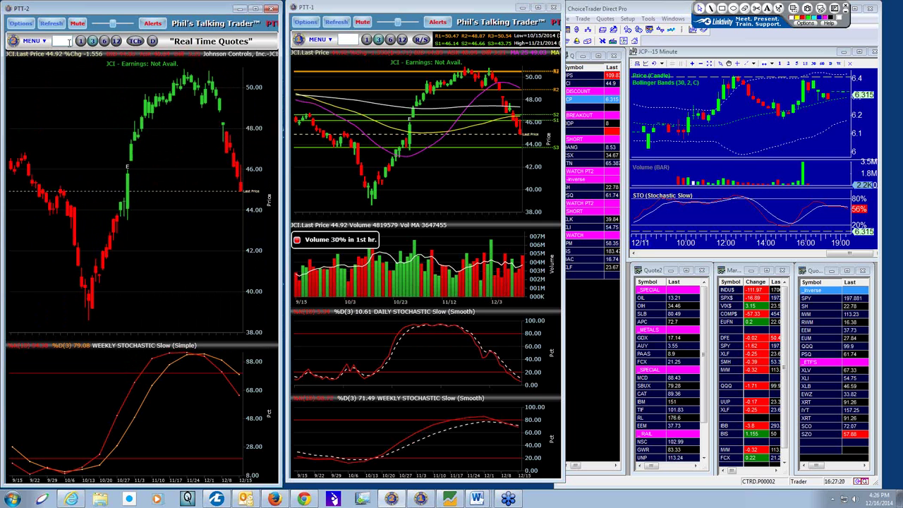
# - Enter SPY as the symbol so both linked charts switch from JCI to SPY
pyautogui.write('SPY')
pyautogui.press('Return')
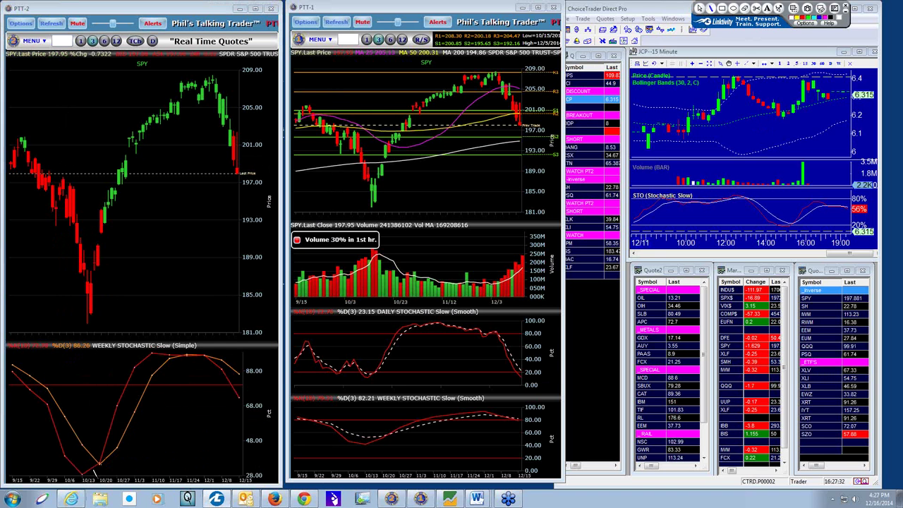
pyautogui.moveTo(104, 459)
pyautogui.mouseDown()
pyautogui.moveTo(95, 457)
pyautogui.moveTo(98, 470)
pyautogui.moveTo(104, 460)
pyautogui.mouseUp()
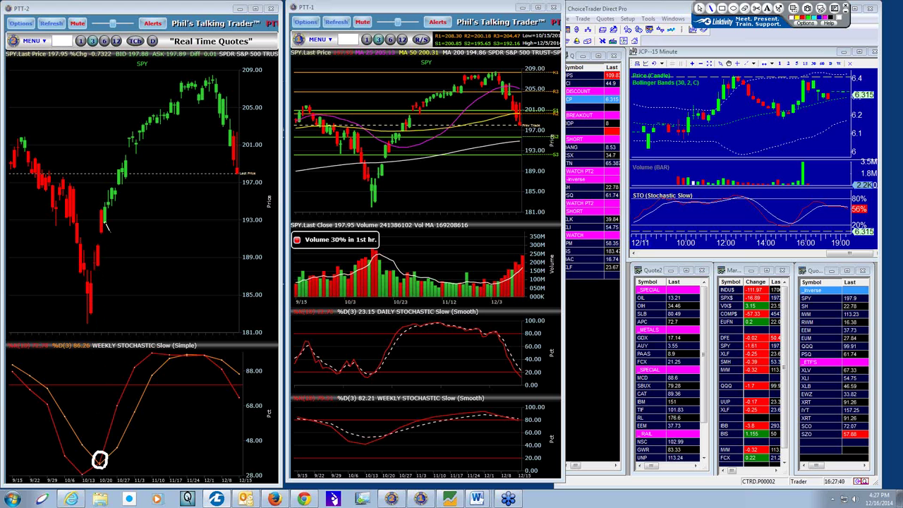
pyautogui.moveTo(104, 223); pyautogui.dragTo(105, 220)
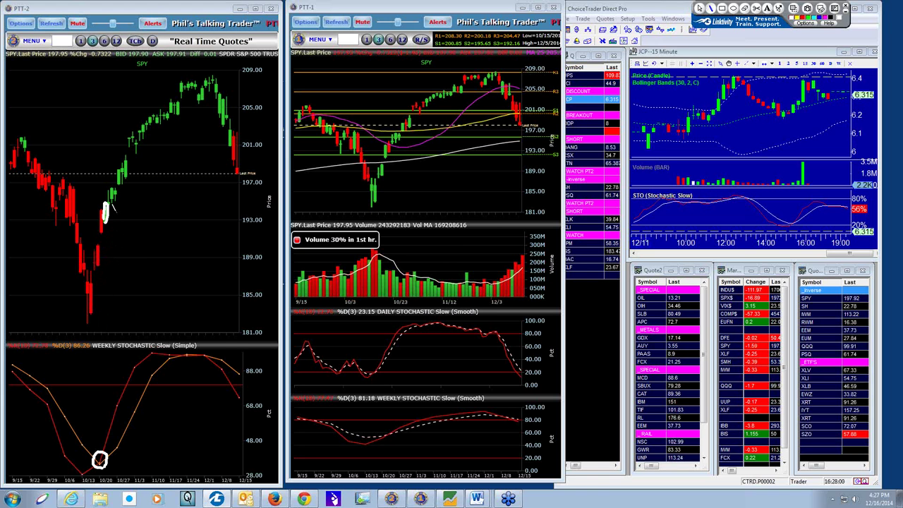
pyautogui.moveTo(100, 453); pyautogui.dragTo(104, 465)
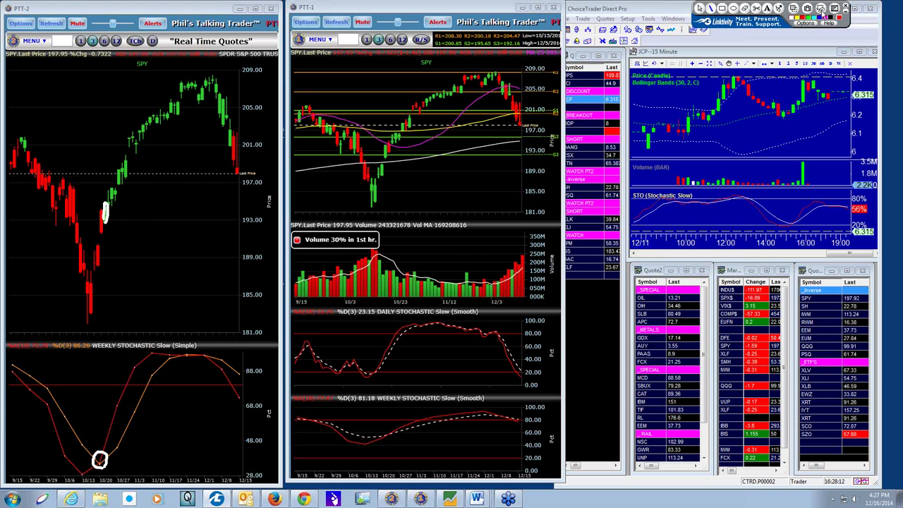
pyautogui.press('e')
pyautogui.click(121, 193)
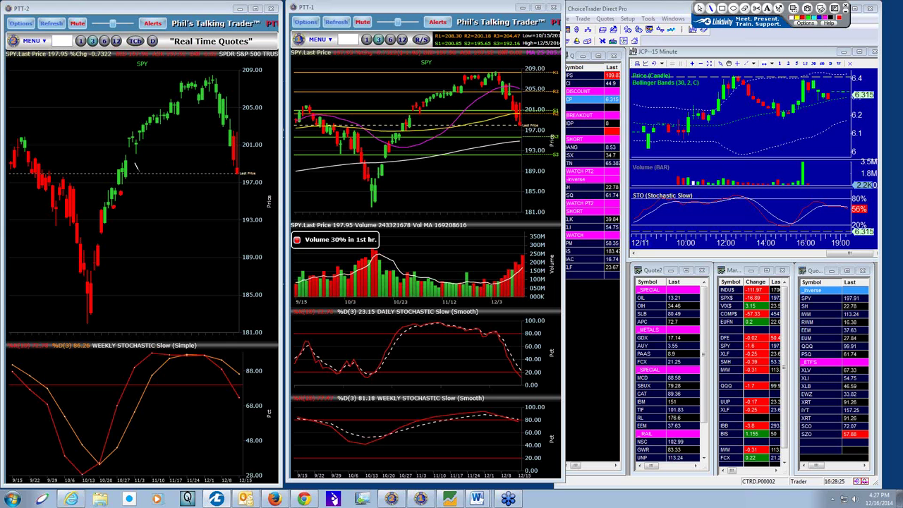
pyautogui.click(134, 163)
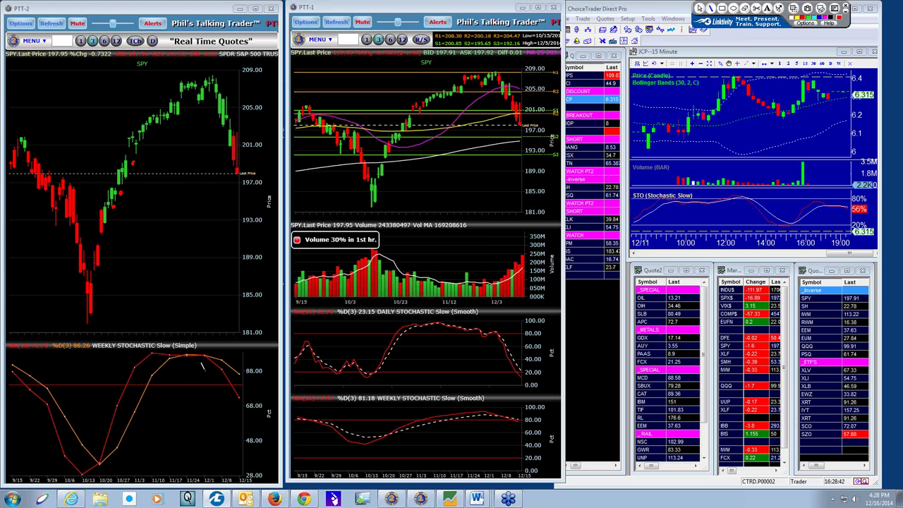
pyautogui.moveTo(209, 355); pyautogui.dragTo(212, 357)
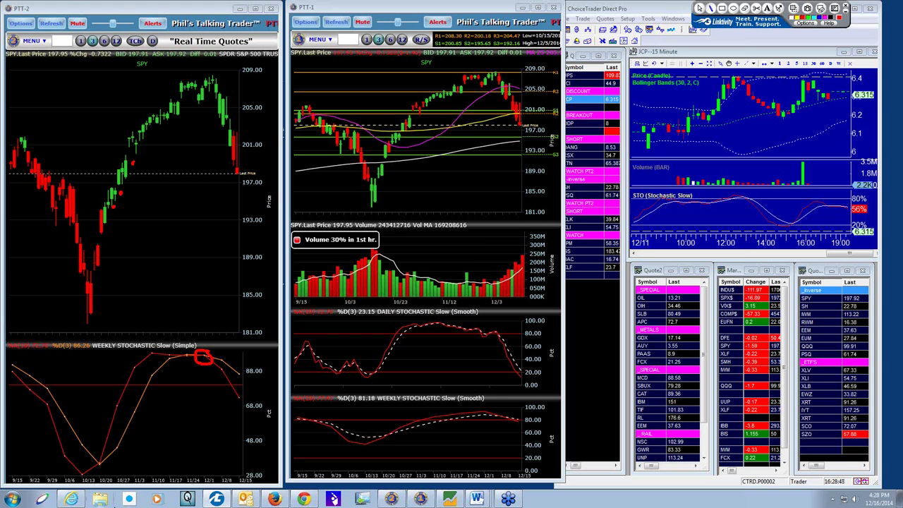
pyautogui.moveTo(108, 461)
pyautogui.mouseDown()
pyautogui.moveTo(92, 449)
pyautogui.moveTo(105, 455)
pyautogui.mouseUp()
pyautogui.press('e')
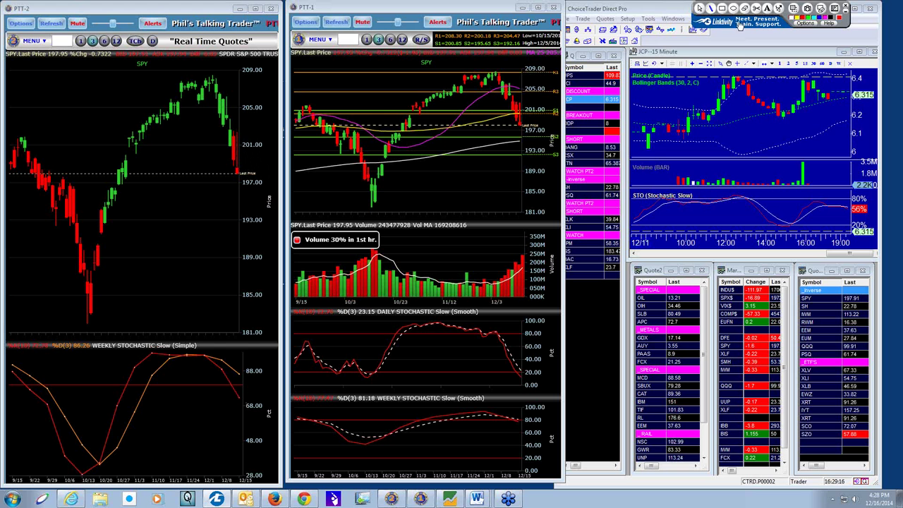
# - Return to the arrow tool and load SH into both linked charts from the weekly window
pyautogui.click(701, 12)
pyautogui.click(67, 42)
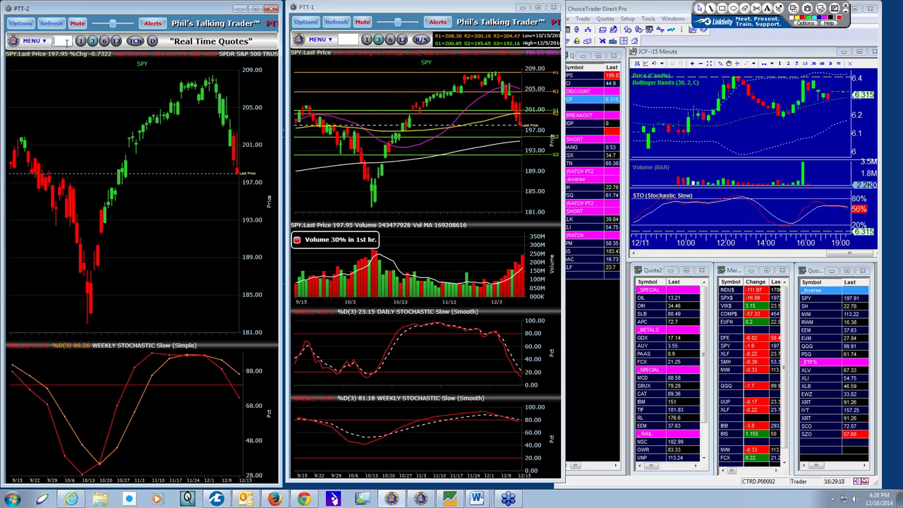
pyautogui.write('SH')
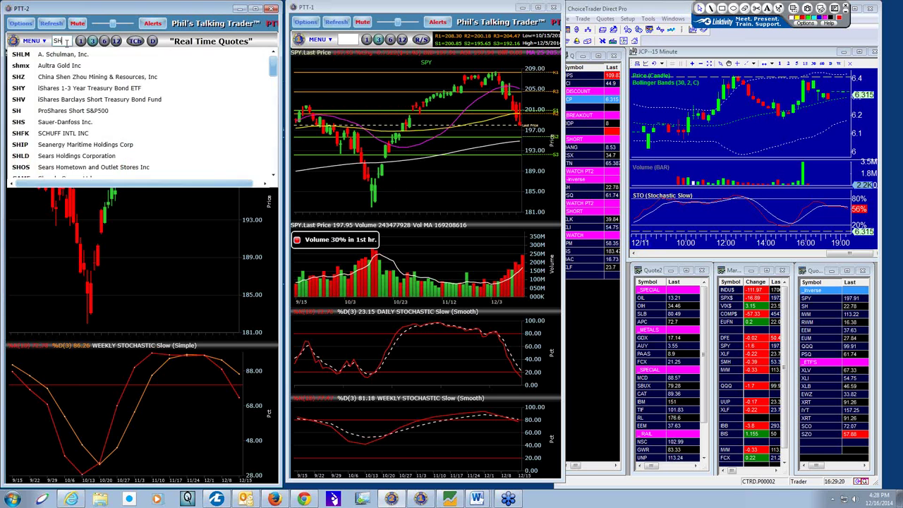
pyautogui.press('Return')
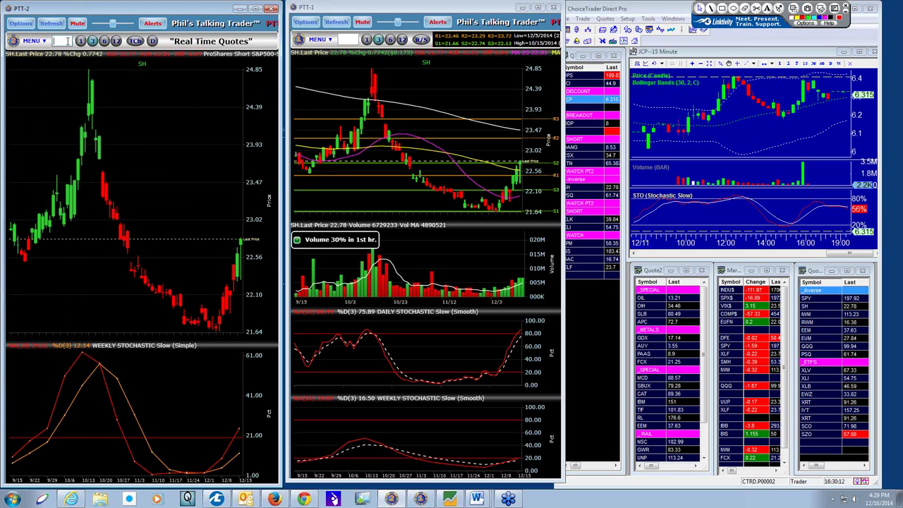
# - Cycle both linked charts through SPY, then SH, and back to SPY
pyautogui.write('SPY')
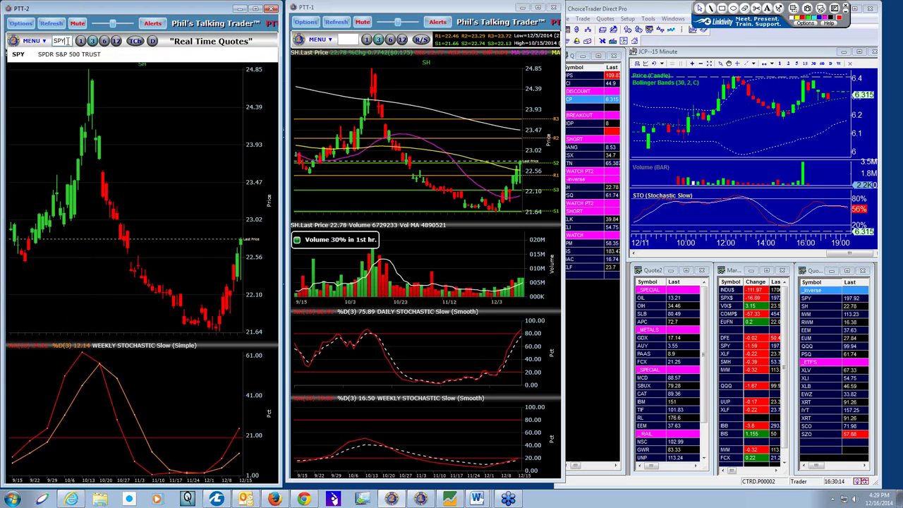
pyautogui.press('Return')
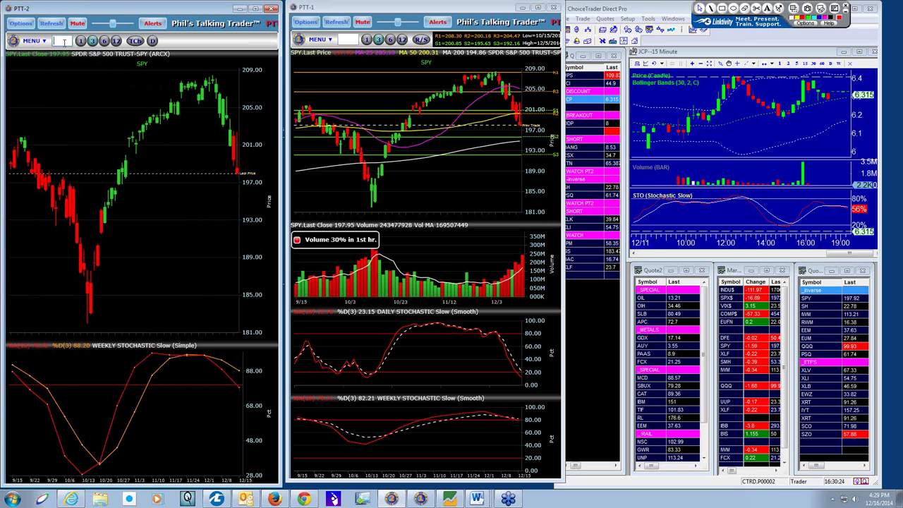
pyautogui.write('SH')
pyautogui.press('Return')
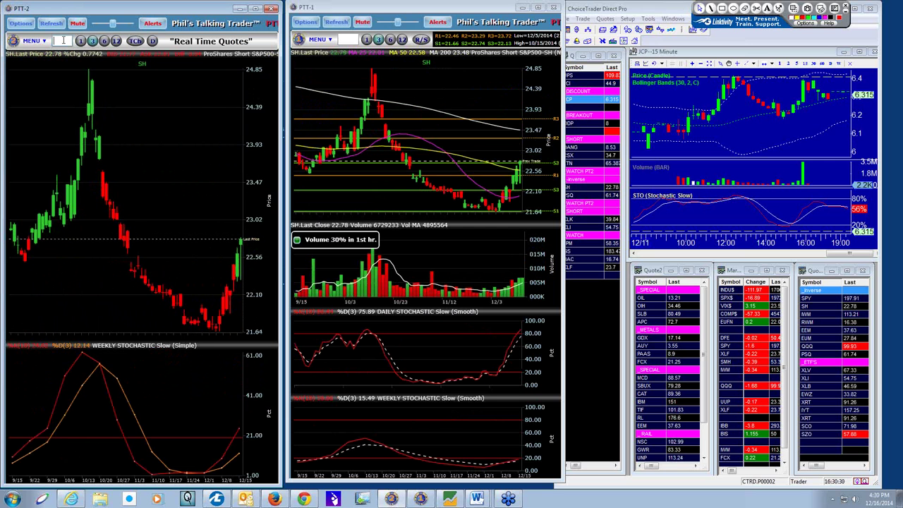
pyautogui.write('PY')
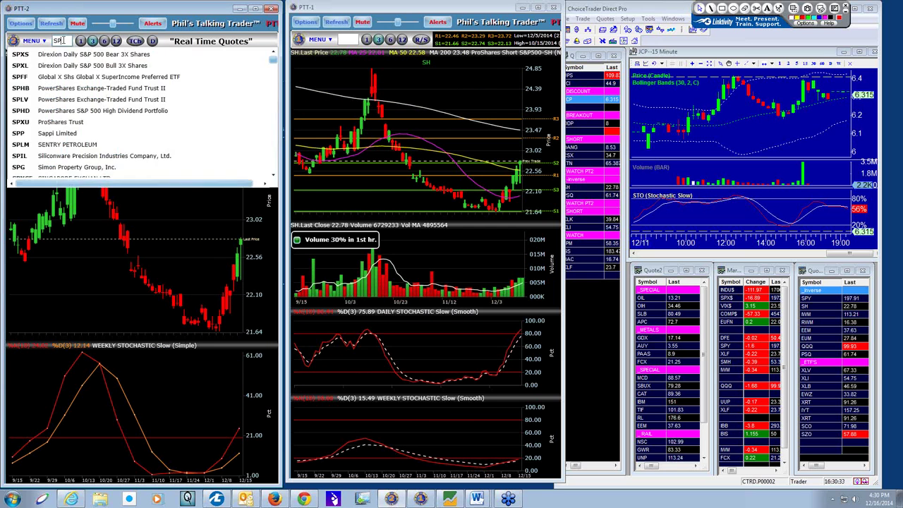
pyautogui.press('Return')
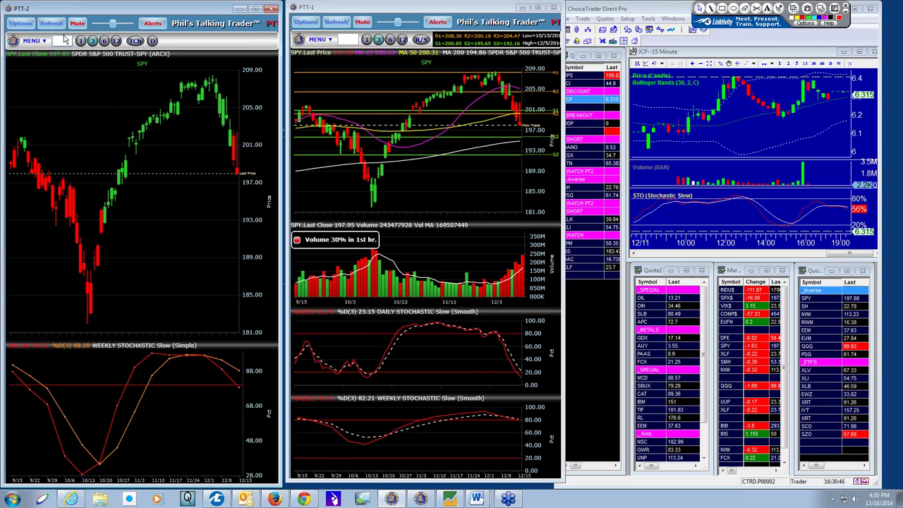
# - Enter JCI as the symbol so both linked charts show Johnson Controls at 44.92
pyautogui.write('JC')
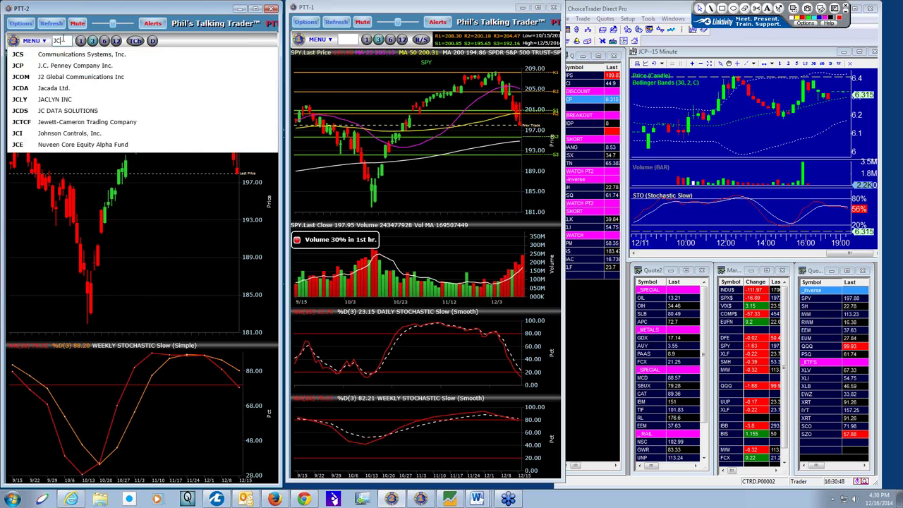
pyautogui.write('I')
pyautogui.press('Return')
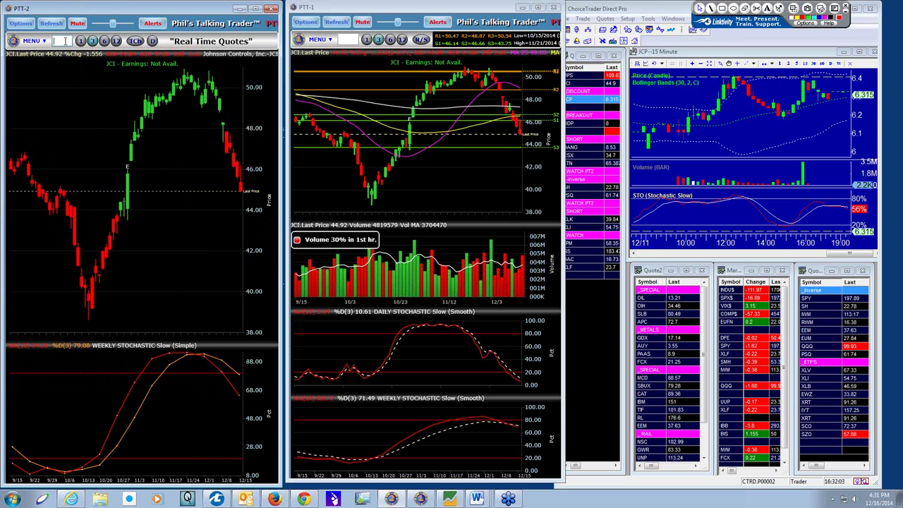
# - Enter SH as the symbol so both linked charts show ProShares Short S&P500 at 22.78
pyautogui.write('SH')
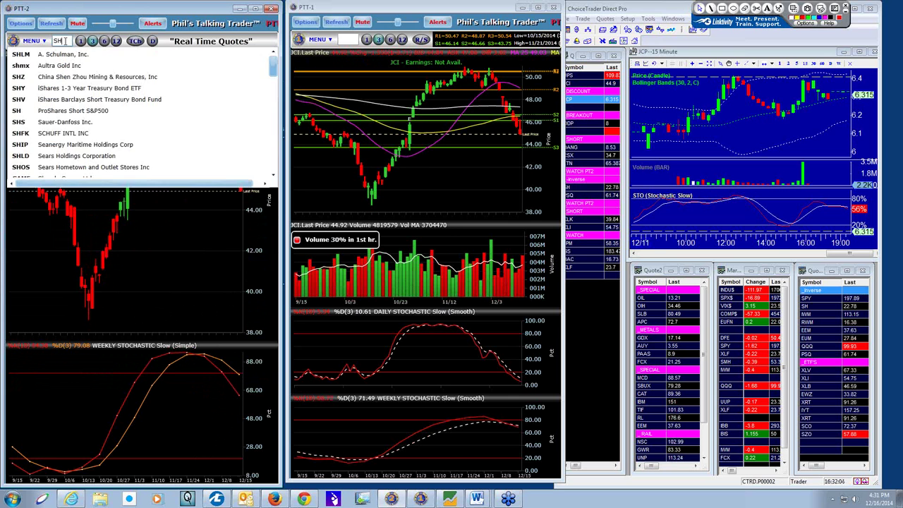
pyautogui.press('Return')
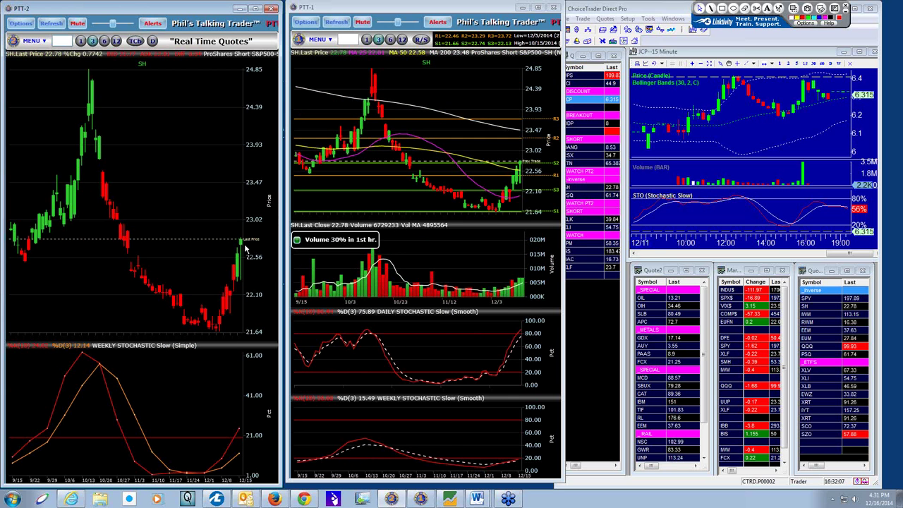